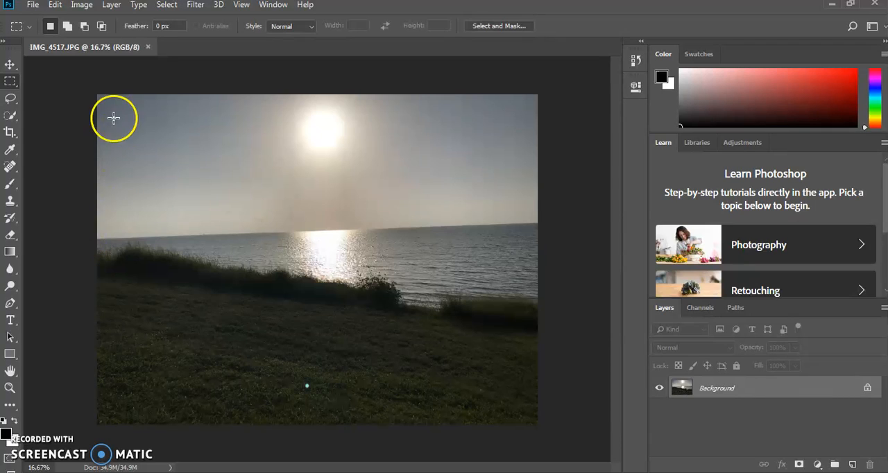
Start a Levels adjustment on the seaside photo and set the blue channel's input levels to 46 for shadows and 188 for highlights
{"action": "left_click", "coordinate": [81, 6]}
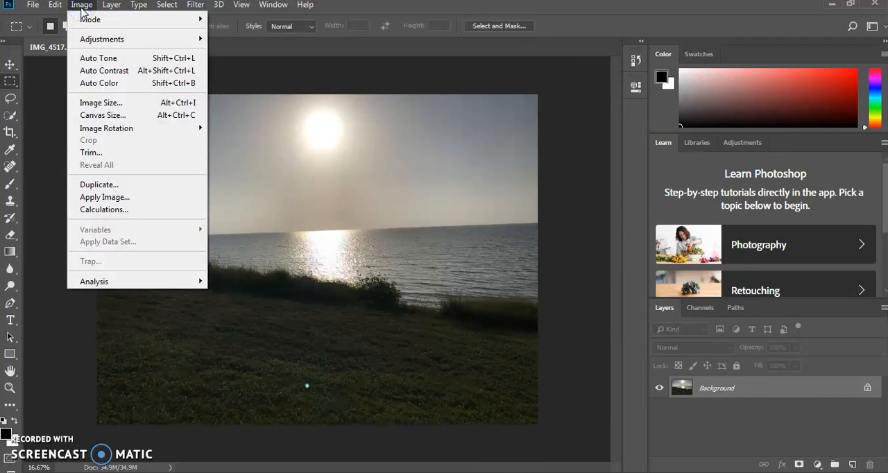
{"action": "mouse_move", "coordinate": [88, 43]}
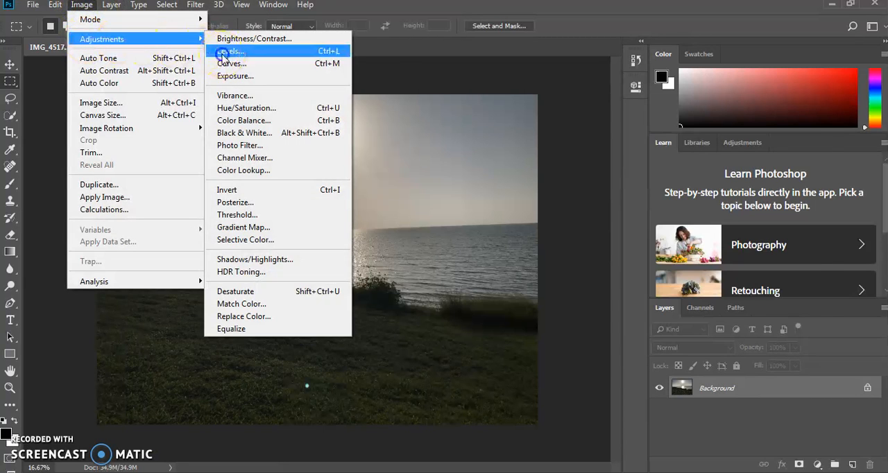
{"action": "left_click", "coordinate": [222, 53]}
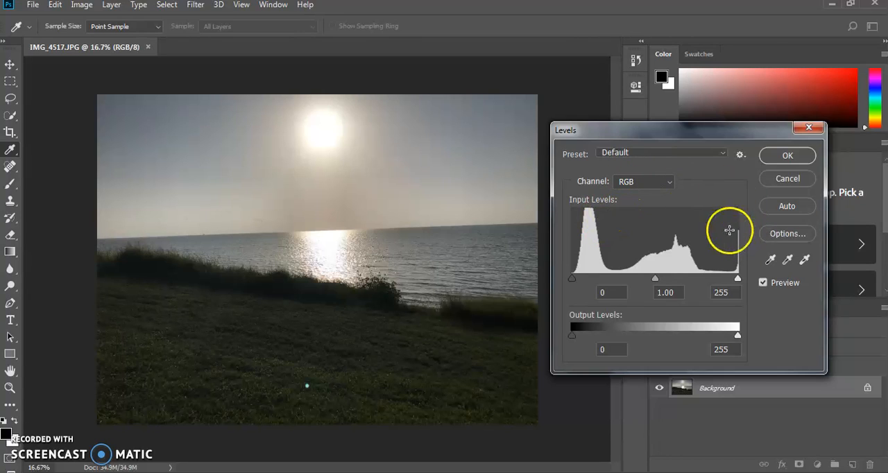
{"action": "left_click", "coordinate": [663, 182]}
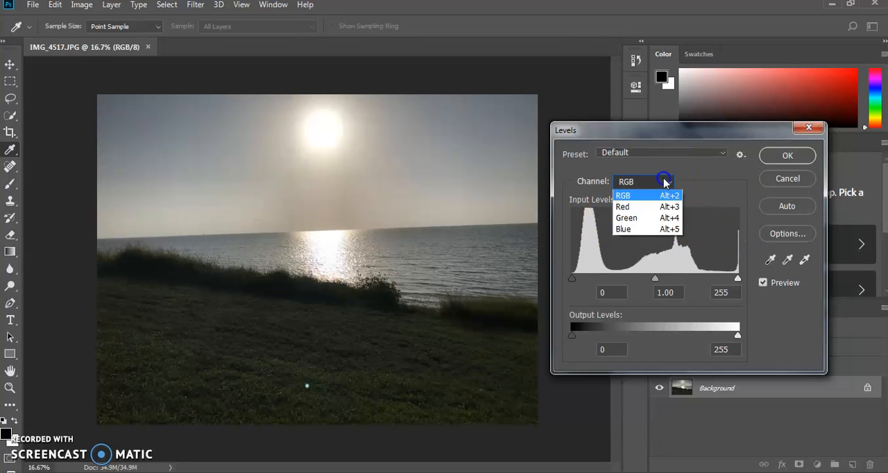
{"action": "left_click", "coordinate": [631, 236]}
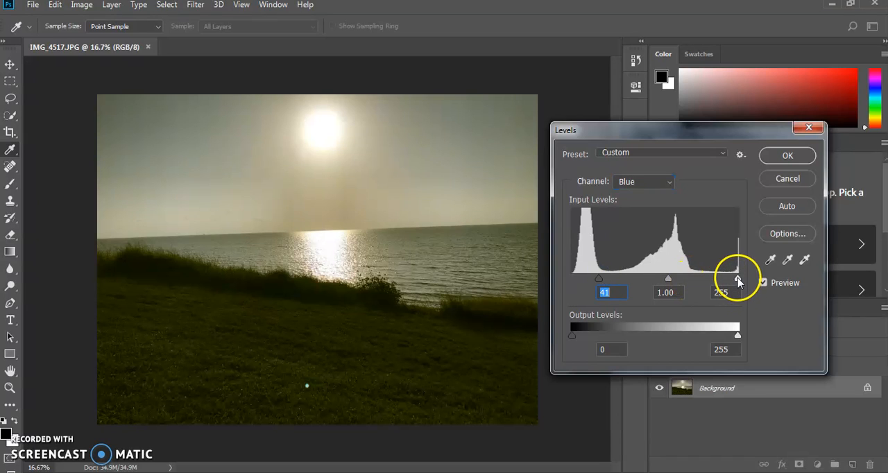
{"action": "left_click_drag", "start_coordinate": [737, 279], "coordinate": [733, 279]}
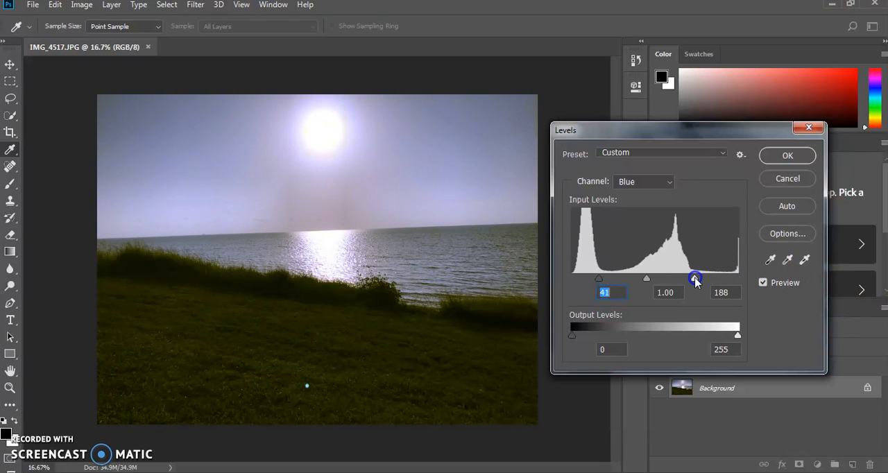
{"action": "left_click", "coordinate": [696, 281]}
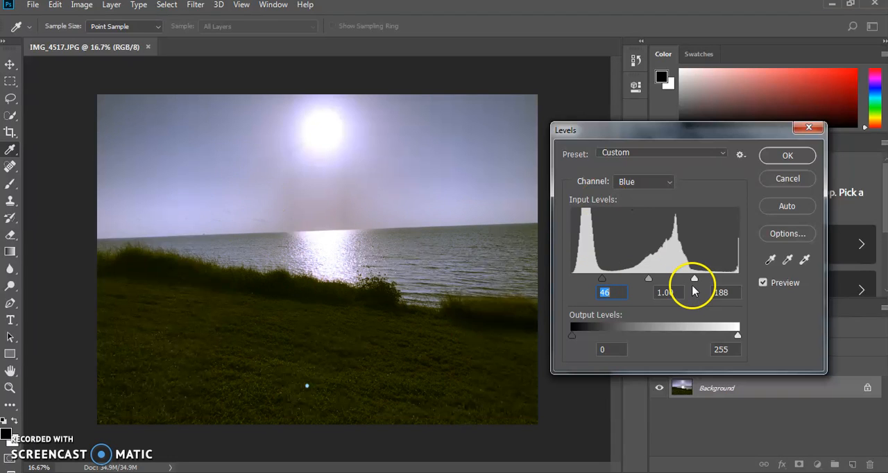
Set the green channel's input levels to 0 for shadows and 228 for highlights
{"action": "left_click", "coordinate": [662, 182]}
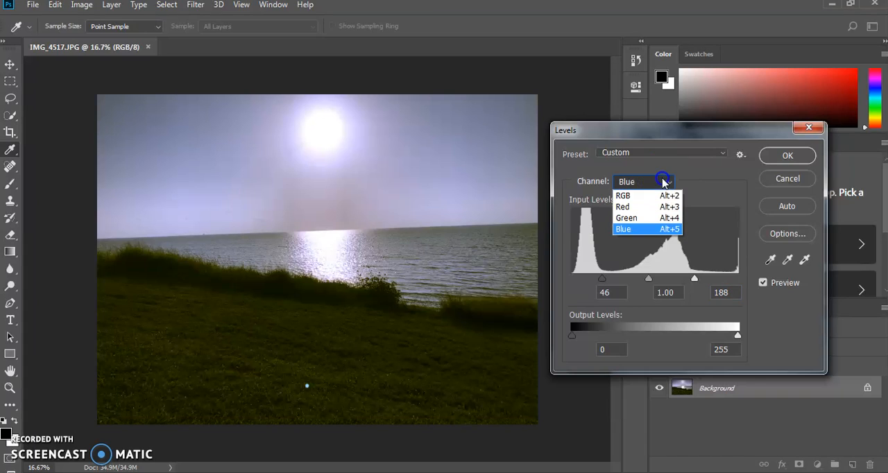
{"action": "left_click", "coordinate": [657, 218]}
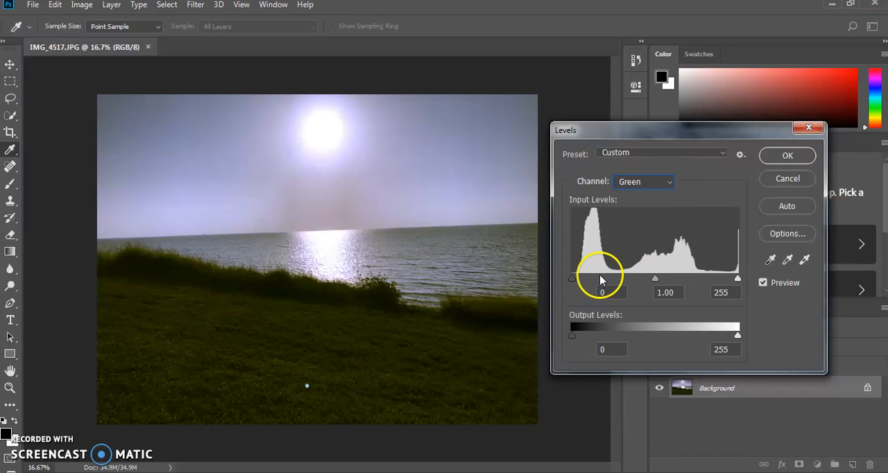
{"action": "left_click_drag", "start_coordinate": [576, 280], "coordinate": [548, 281]}
{"action": "left_click_drag", "start_coordinate": [737, 278], "coordinate": [723, 295]}
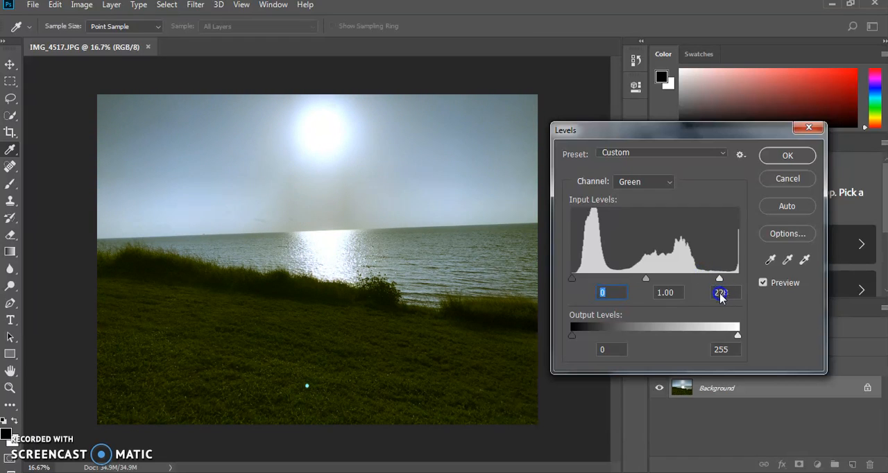
{"action": "left_click", "coordinate": [720, 294]}
Try a higher shadow input level on the red channel, return it to 0, and fine-tune the channel's highlight input level
{"action": "left_click", "coordinate": [664, 186]}
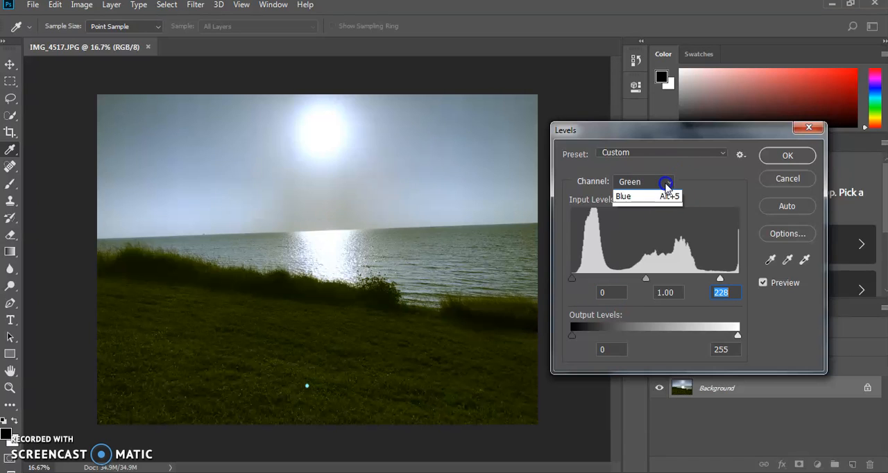
{"action": "left_click", "coordinate": [650, 203]}
{"action": "left_click", "coordinate": [572, 279]}
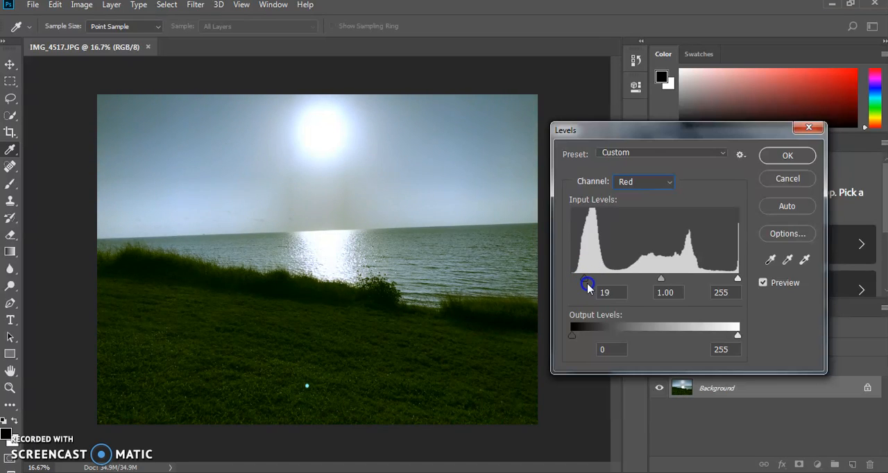
{"action": "left_click_drag", "start_coordinate": [595, 294], "coordinate": [570, 282]}
{"action": "left_click_drag", "start_coordinate": [738, 278], "coordinate": [735, 277]}
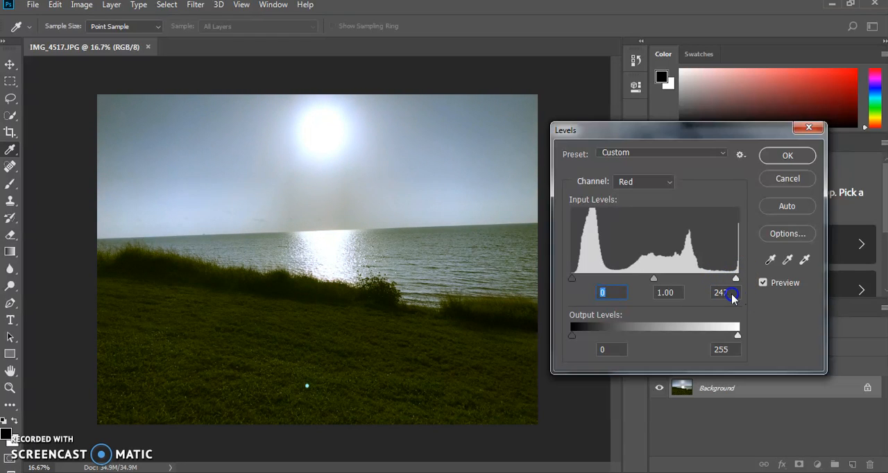
Brighten the composite RGB channel by setting the midtone input level to 1.43, and apply the Levels adjustment
{"action": "left_click", "coordinate": [659, 182]}
{"action": "left_click", "coordinate": [660, 196]}
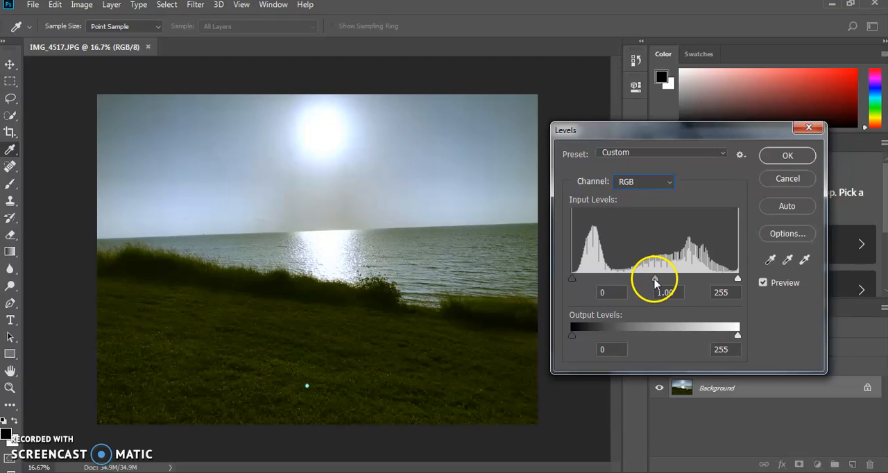
{"action": "left_click_drag", "start_coordinate": [654, 280], "coordinate": [634, 291]}
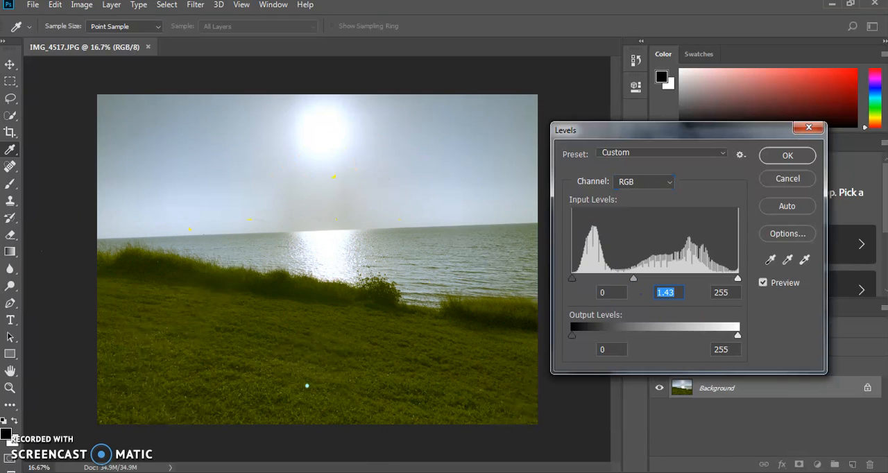
{"action": "left_click", "coordinate": [786, 157]}
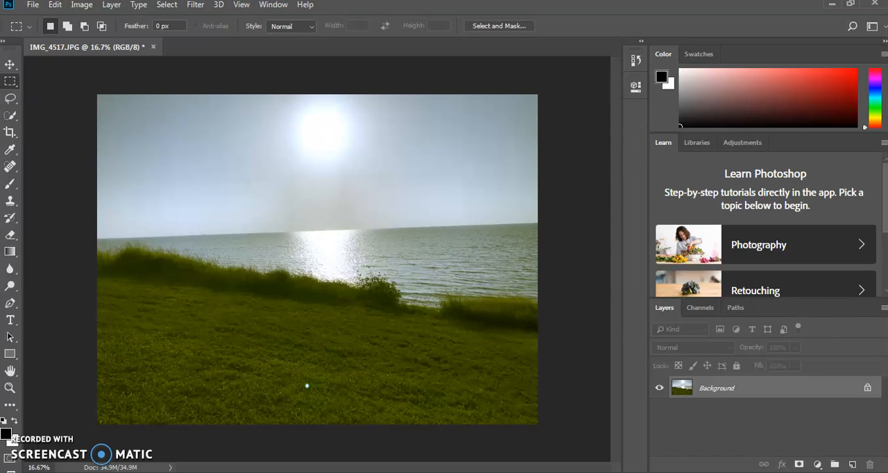
Show the document history and compare the photo's Open and Levels states, finishing on the Levels state
{"action": "left_click", "coordinate": [242, 6]}
{"action": "mouse_move", "coordinate": [256, 11]}
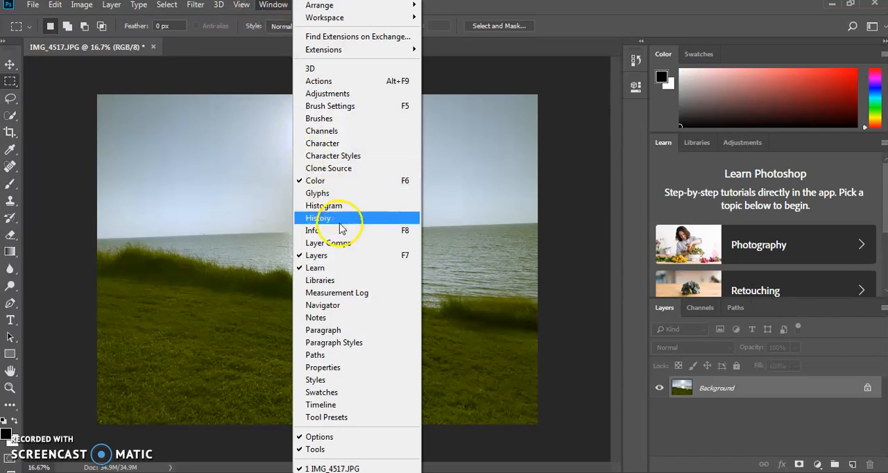
{"action": "left_click", "coordinate": [339, 221]}
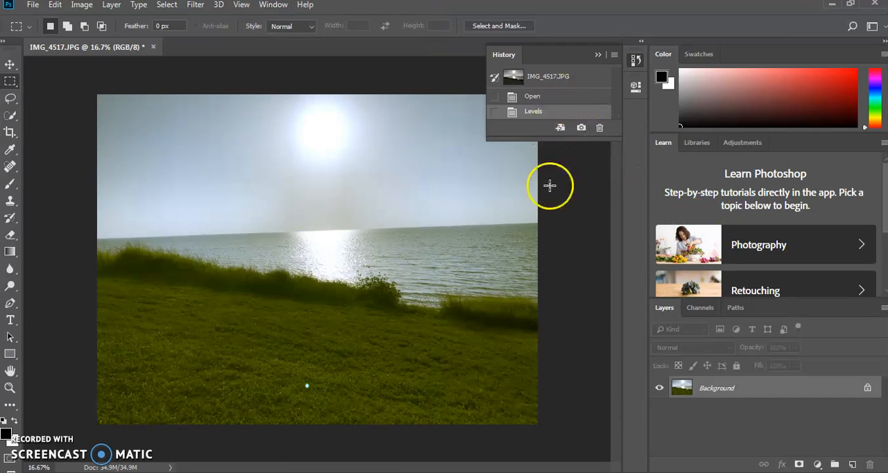
{"action": "left_click", "coordinate": [545, 100]}
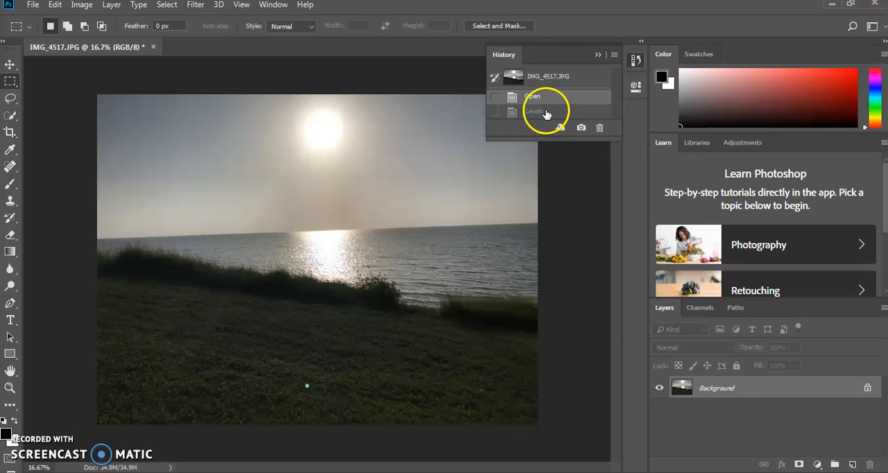
{"action": "left_click", "coordinate": [545, 112]}
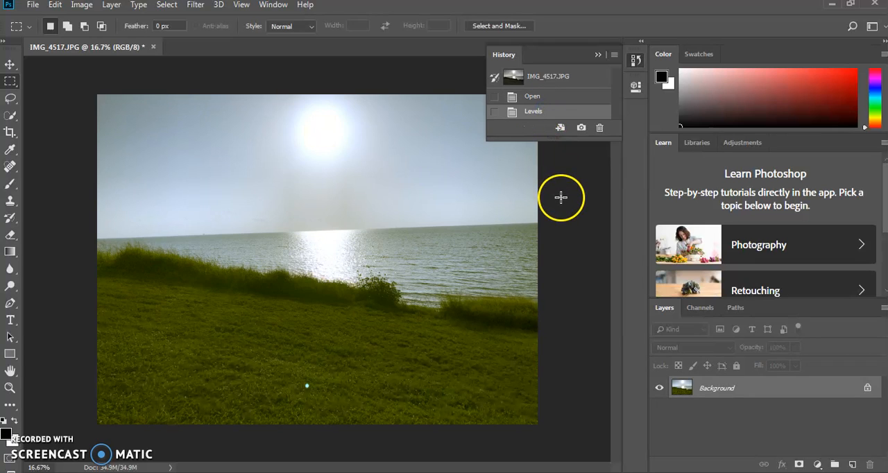
{"action": "left_click", "coordinate": [536, 99]}
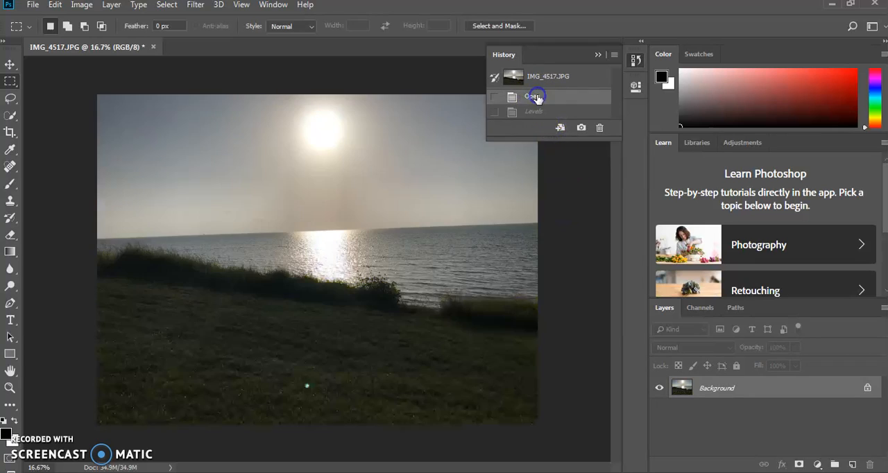
{"action": "left_click", "coordinate": [539, 112]}
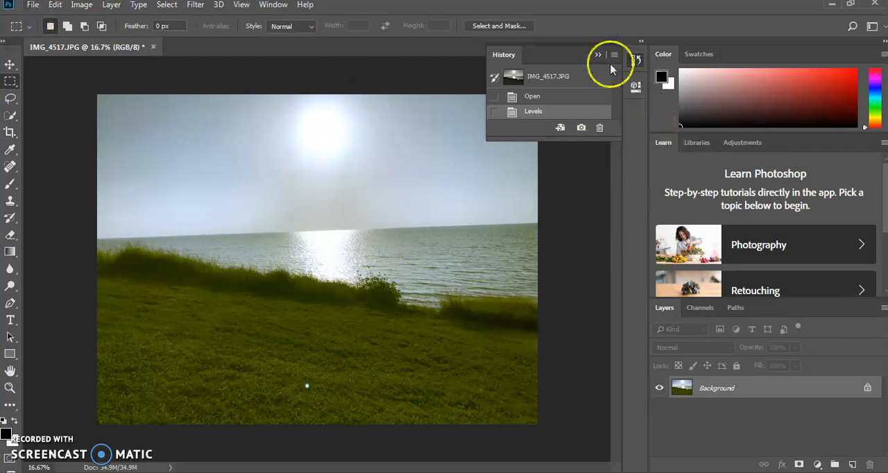
Save the adjusted photo as a JPEG named "Your Name Lesson 6_2" in the Art Animation Practice Files folder
{"action": "left_click", "coordinate": [32, 5]}
{"action": "left_click", "coordinate": [79, 155]}
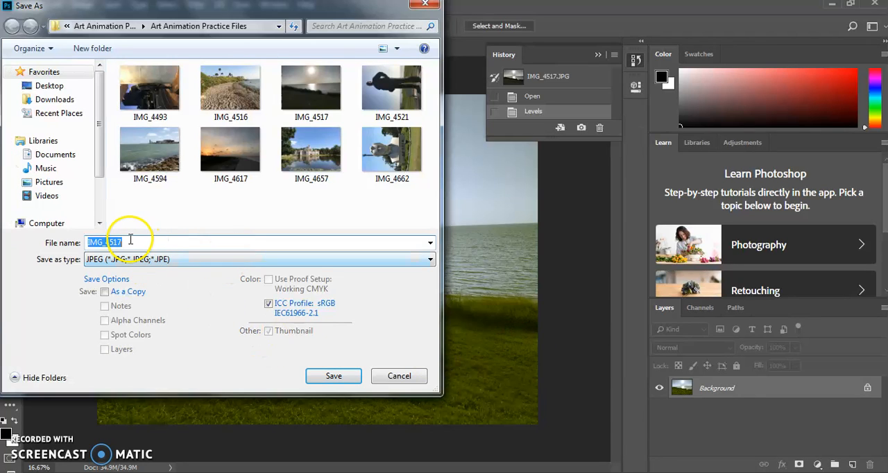
{"action": "type", "text": "you"}
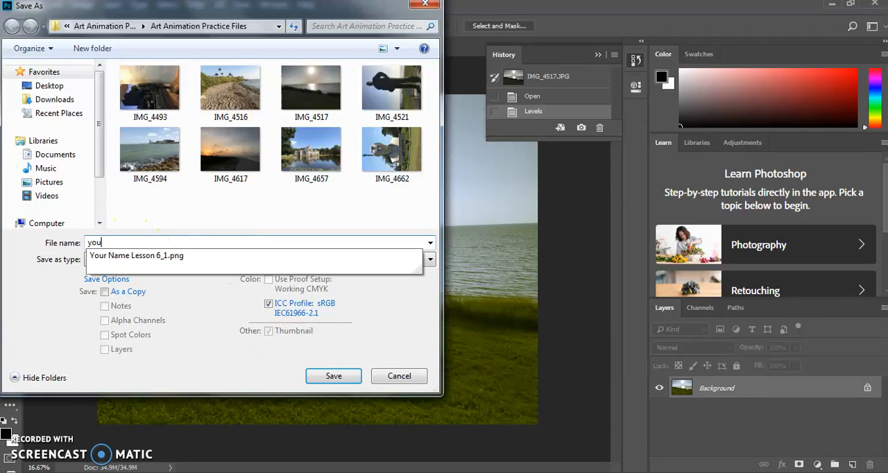
{"action": "left_click", "coordinate": [133, 256]}
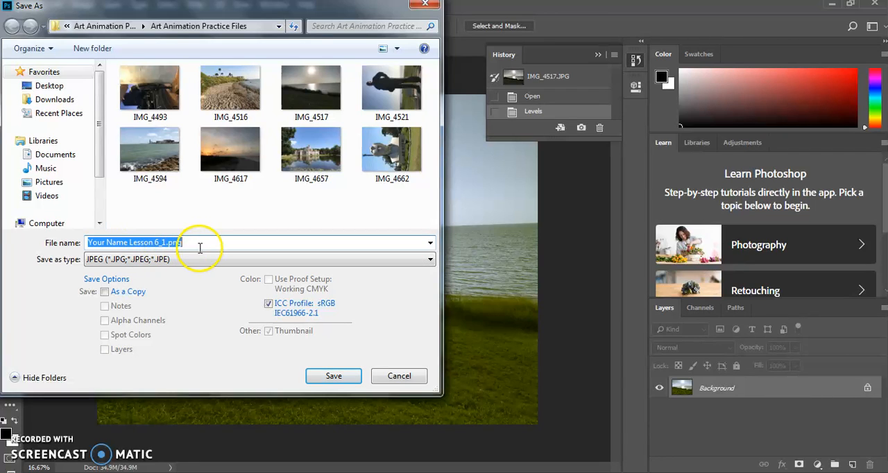
{"action": "left_click", "coordinate": [204, 243]}
{"action": "key", "text": "BackSpace"}
{"action": "key", "text": "BackSpace"}
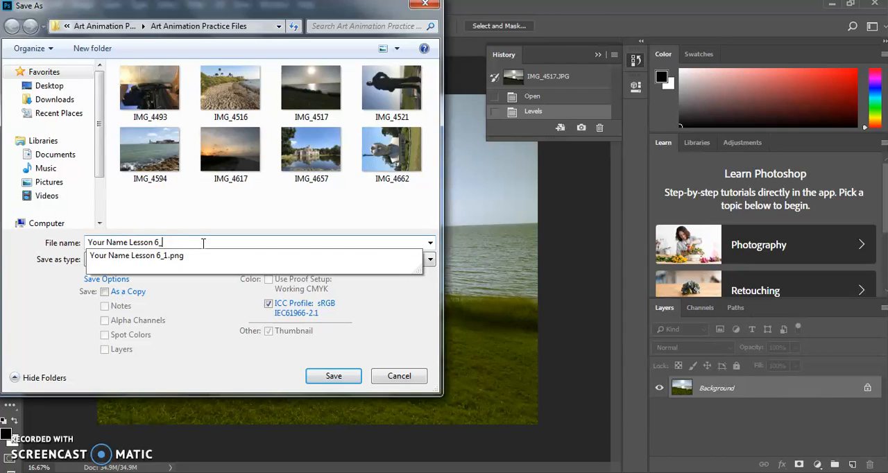
{"action": "type", "text": "2"}
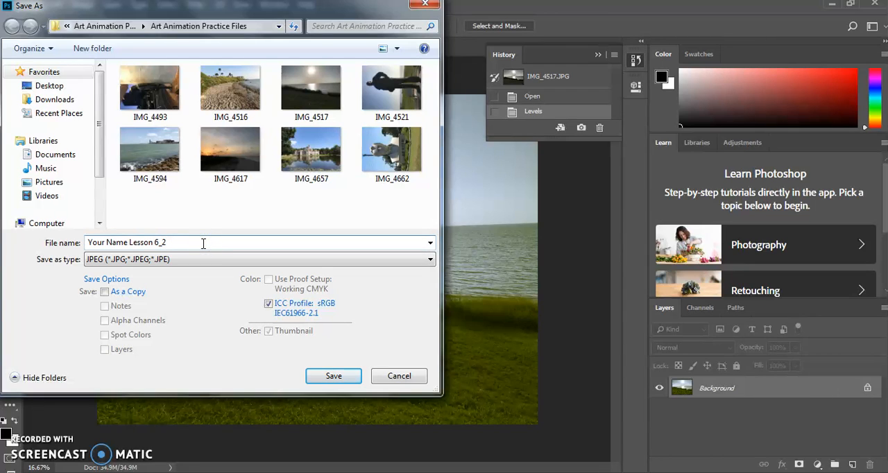
{"action": "left_click", "coordinate": [339, 377]}
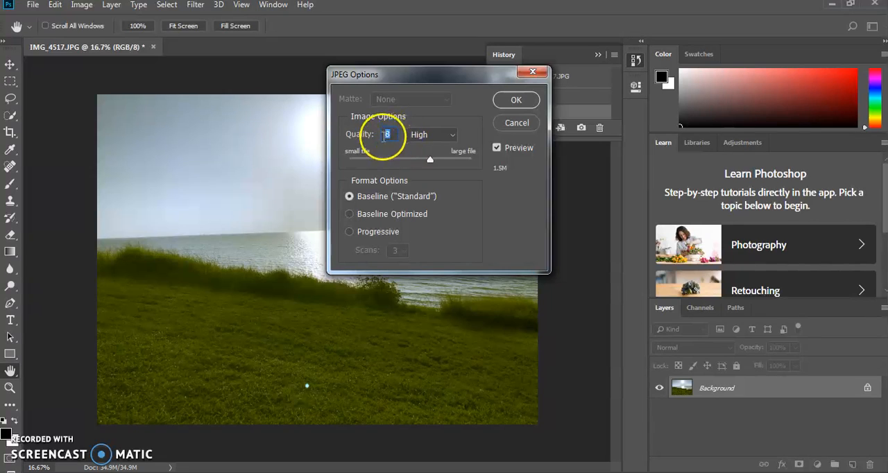
Set the JPEG quality to Maximum (10) with the Baseline ("Standard") format and confirm the export options
{"action": "left_click", "coordinate": [437, 134]}
{"action": "left_click", "coordinate": [437, 182]}
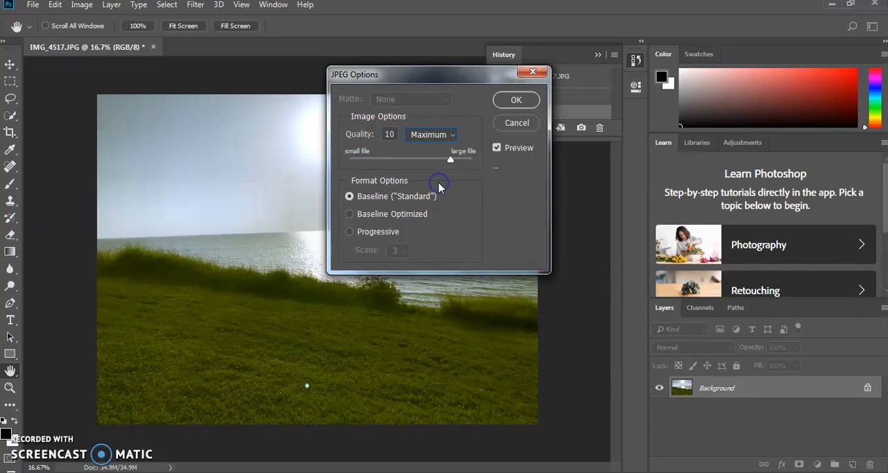
{"action": "left_click", "coordinate": [518, 100]}
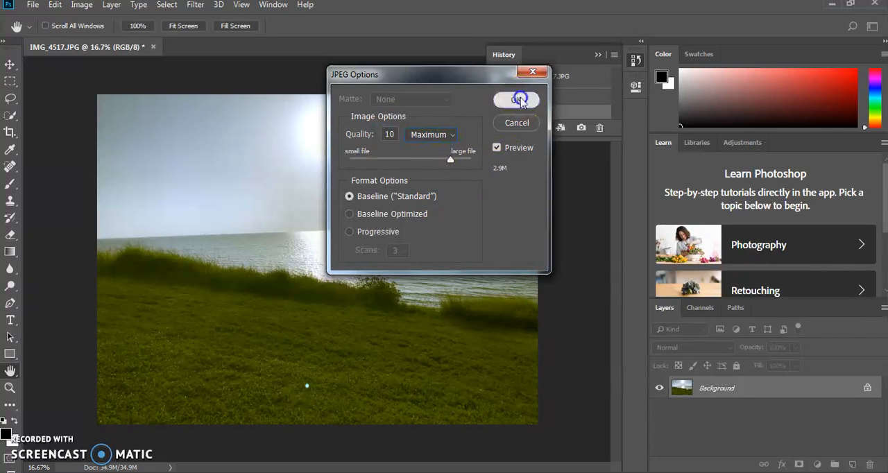
{"action": "key", "text": "m"}
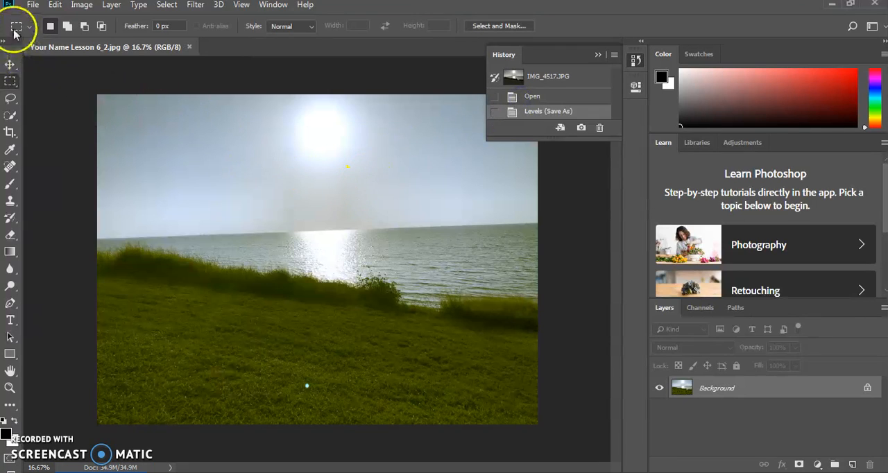
Open the sunset photo IMG_4617 from the Art Animation Practice Files folder
{"action": "left_click", "coordinate": [34, 7]}
{"action": "left_click", "coordinate": [34, 7]}
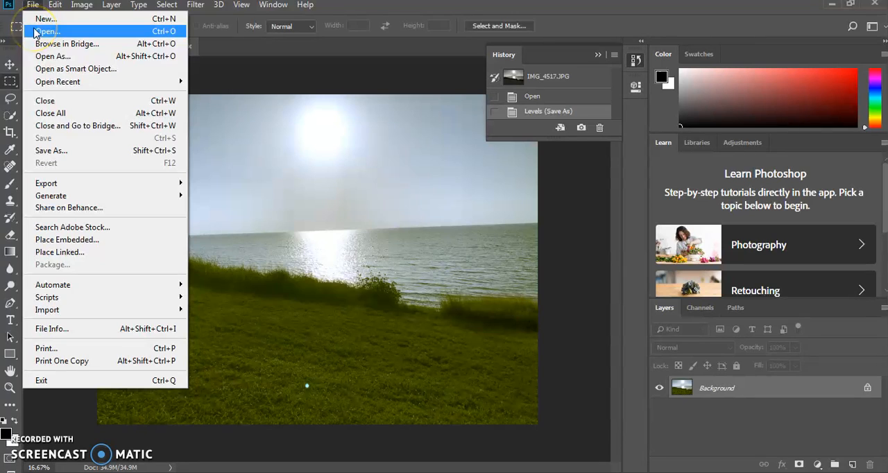
{"action": "left_click", "coordinate": [36, 32]}
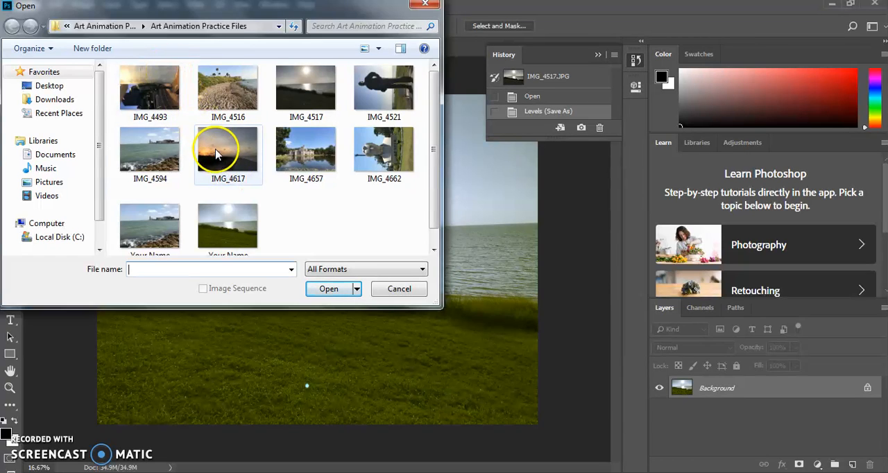
{"action": "left_click", "coordinate": [220, 161]}
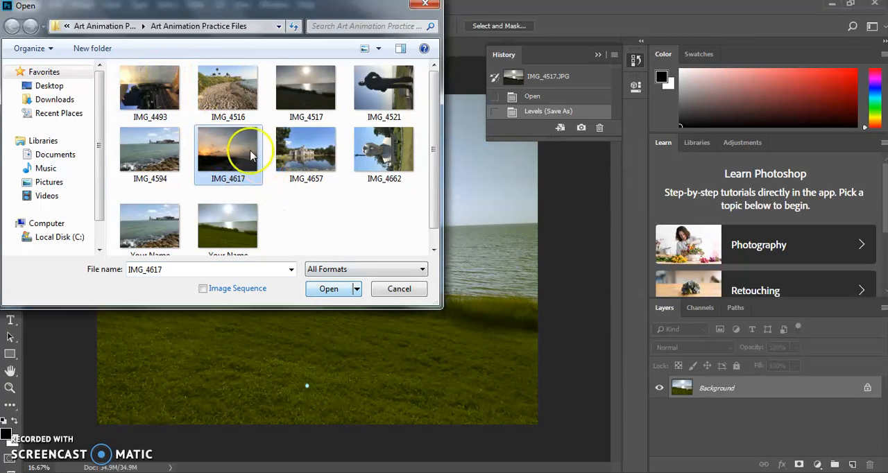
{"action": "left_click", "coordinate": [324, 288]}
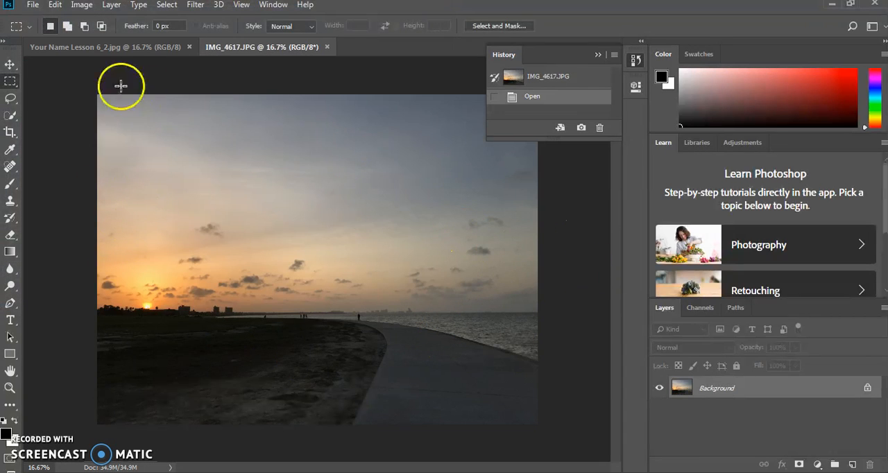
Start a Levels adjustment on the sunset photo and set the Blue channel's white input level to 177
{"action": "left_click", "coordinate": [83, 5]}
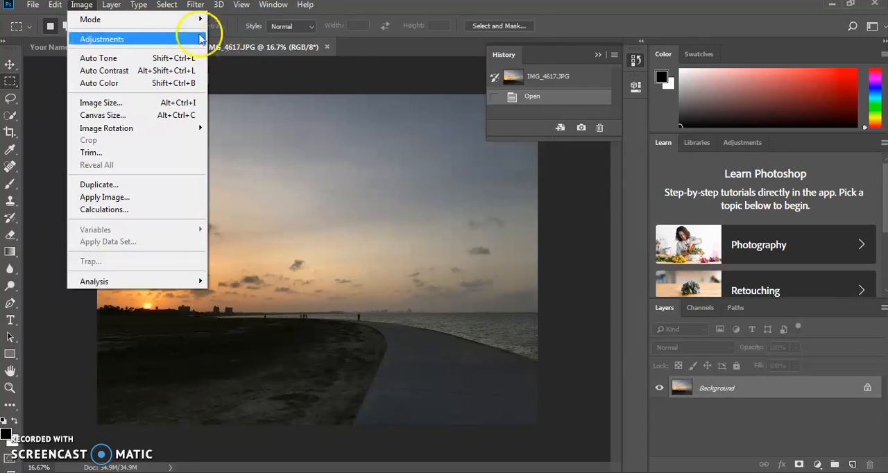
{"action": "mouse_move", "coordinate": [194, 39]}
{"action": "left_click", "coordinate": [229, 51]}
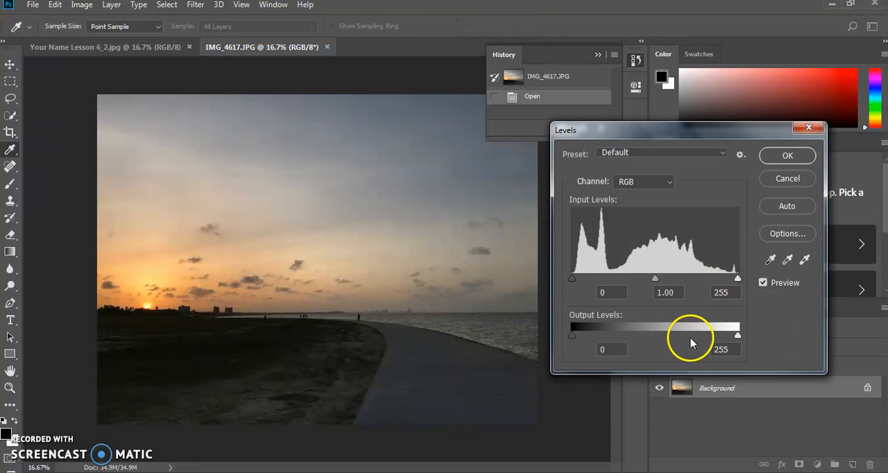
{"action": "left_click", "coordinate": [667, 181]}
{"action": "left_click", "coordinate": [665, 229]}
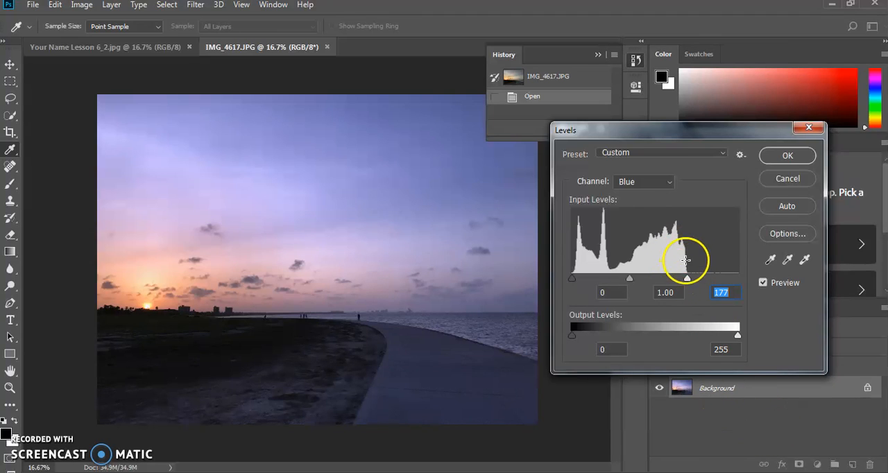
Set the Levels black and white inputs to 4 and 206 for the Green channel, and 4 and 252 for the Red channel
{"action": "left_click", "coordinate": [669, 183]}
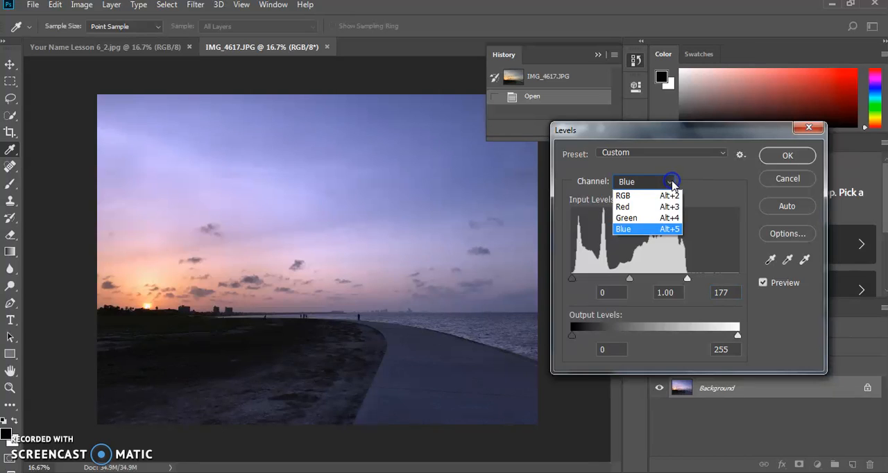
{"action": "left_click", "coordinate": [661, 218]}
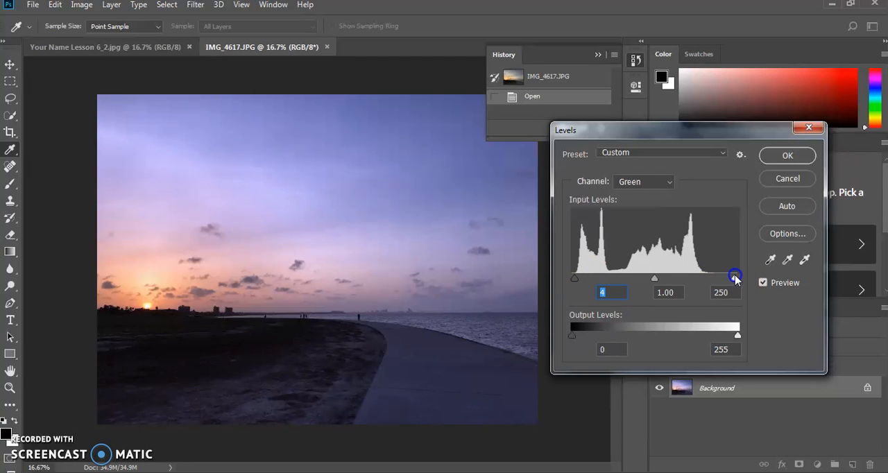
{"action": "left_click_drag", "start_coordinate": [736, 279], "coordinate": [718, 279]}
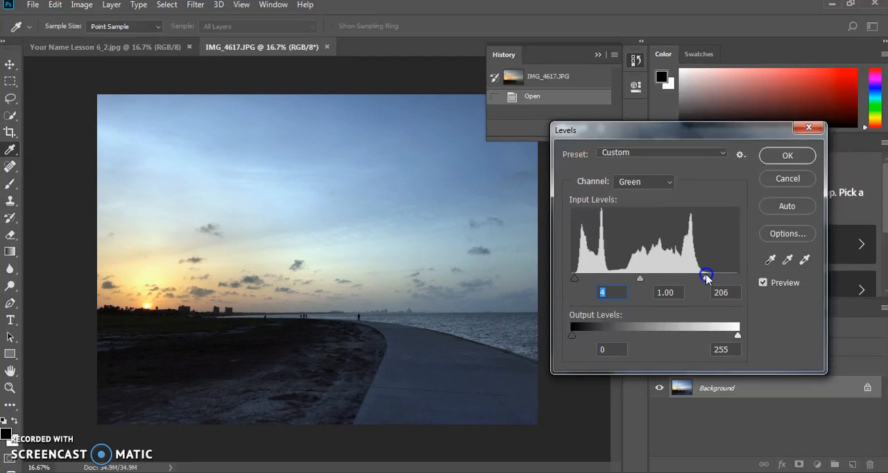
{"action": "left_click", "coordinate": [659, 181]}
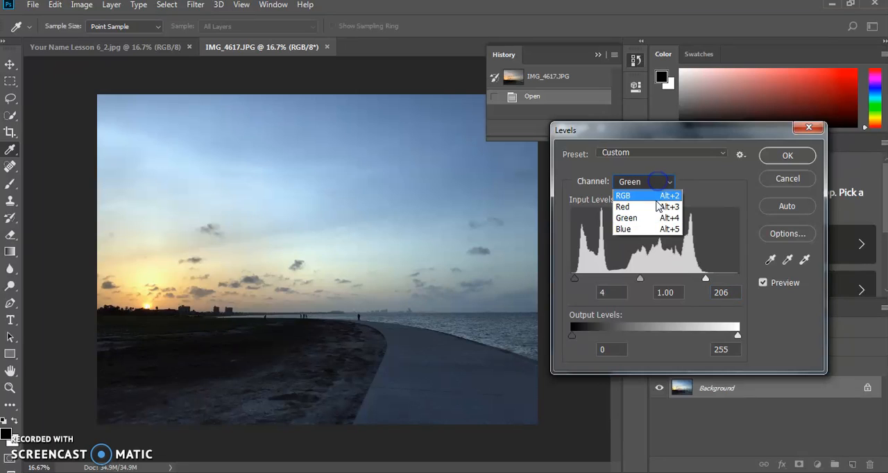
{"action": "left_click", "coordinate": [655, 207]}
{"action": "left_click_drag", "start_coordinate": [571, 276], "coordinate": [571, 276]}
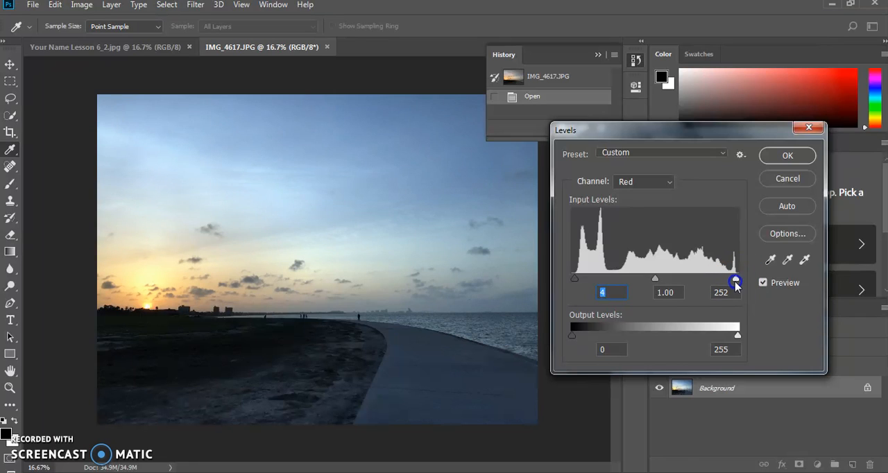
Set the midtone input level of the combined RGB channel to 1.65 and apply the Levels adjustment
{"action": "left_click", "coordinate": [654, 181]}
{"action": "left_click", "coordinate": [644, 181]}
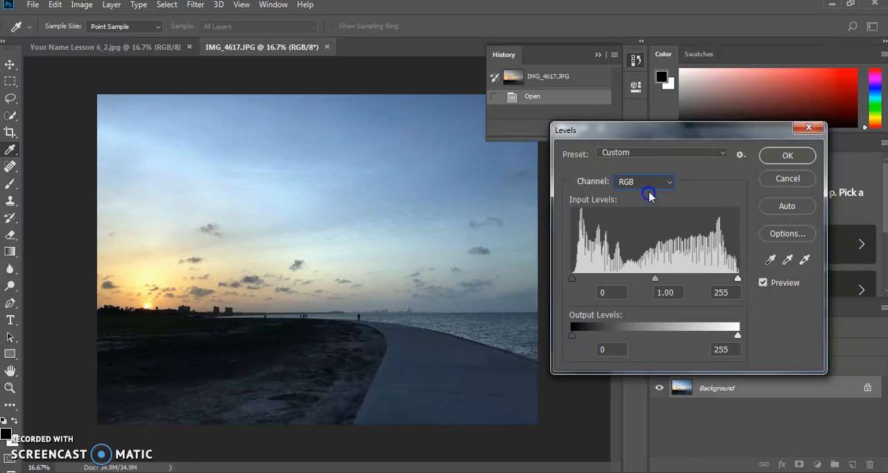
{"action": "left_click_drag", "start_coordinate": [654, 278], "coordinate": [632, 290]}
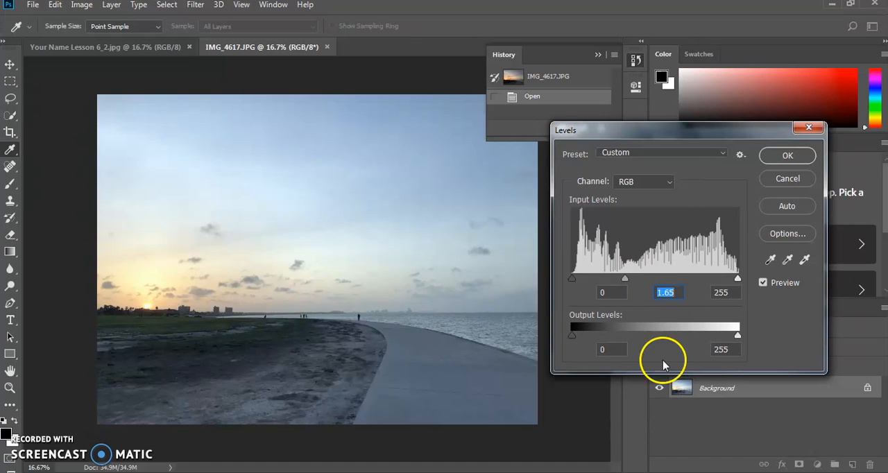
{"action": "left_click", "coordinate": [787, 157]}
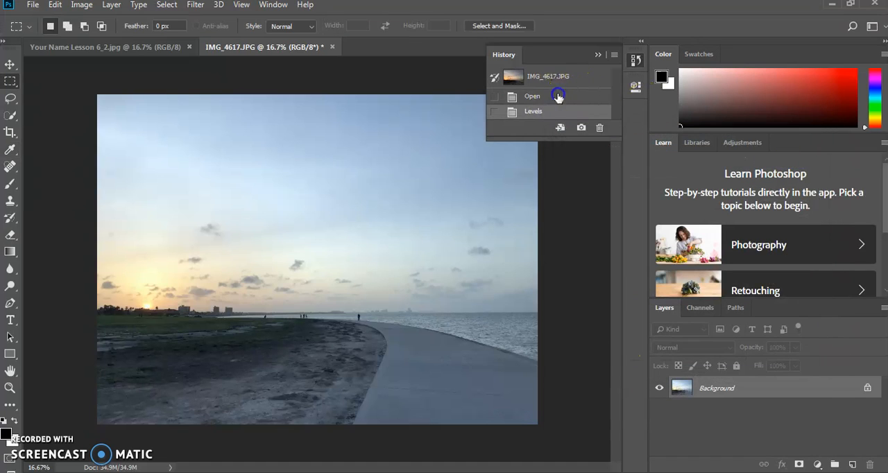
Compare the photo's Open and Levels history states, then return it to the Open state
{"action": "left_click", "coordinate": [558, 97]}
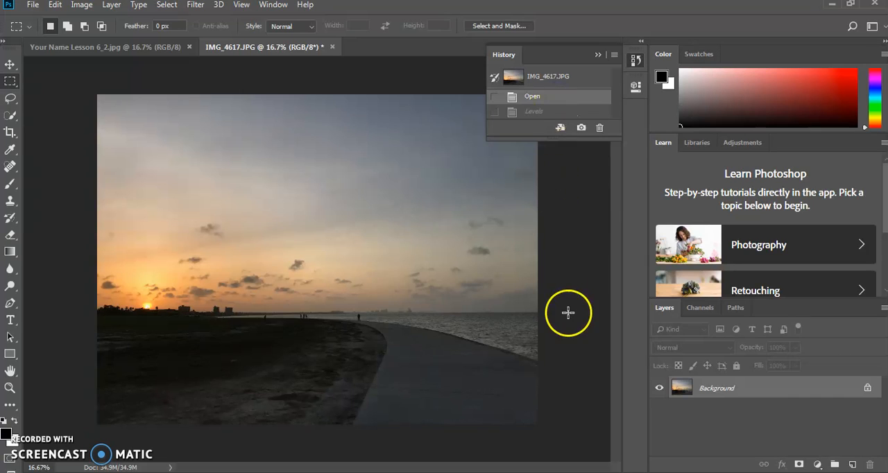
{"action": "left_click", "coordinate": [558, 111]}
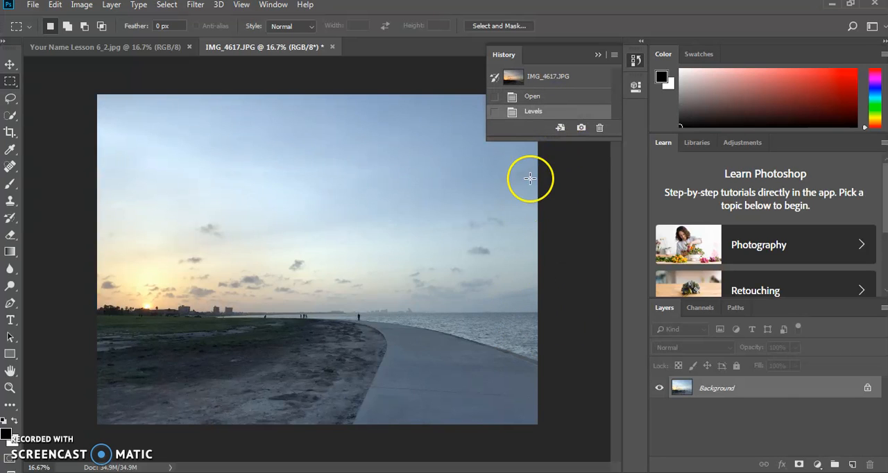
{"action": "left_click", "coordinate": [550, 96]}
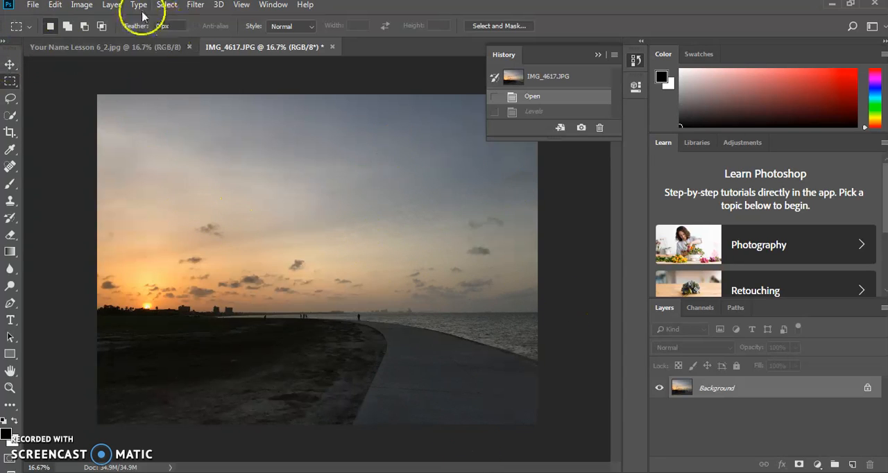
Start a new Levels adjustment on the original sunset photo and set the RGB midtone input level to 1.23
{"action": "left_click", "coordinate": [78, 7]}
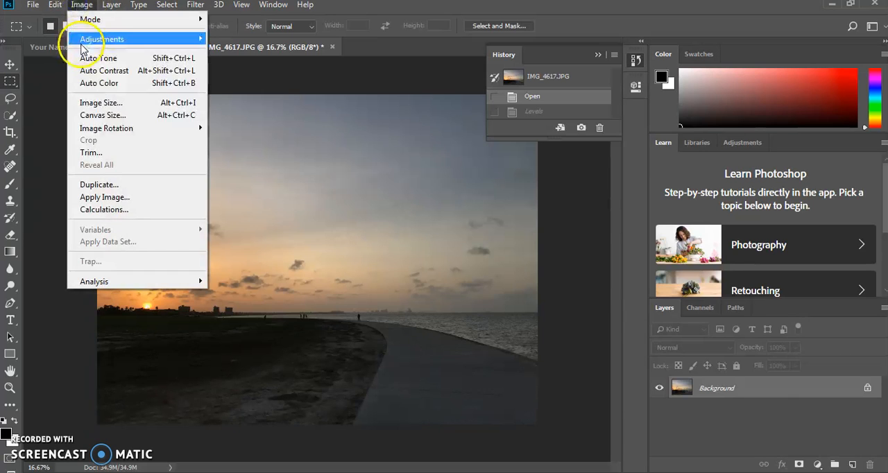
{"action": "mouse_move", "coordinate": [83, 39]}
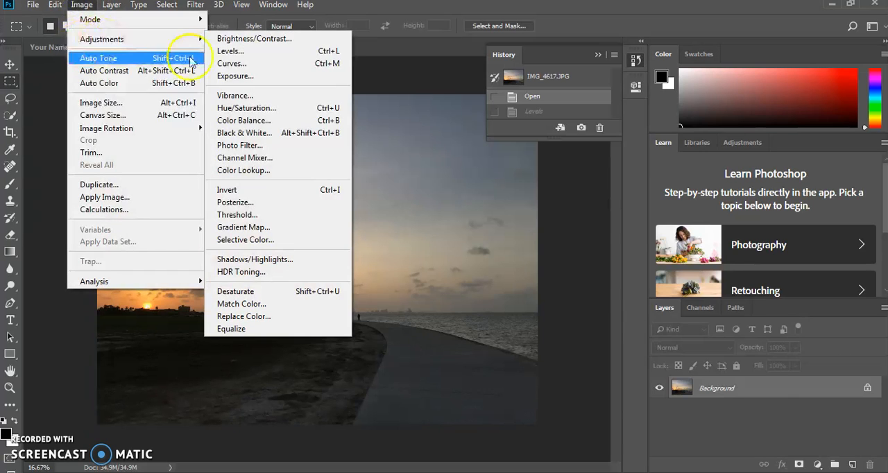
{"action": "left_click", "coordinate": [235, 52]}
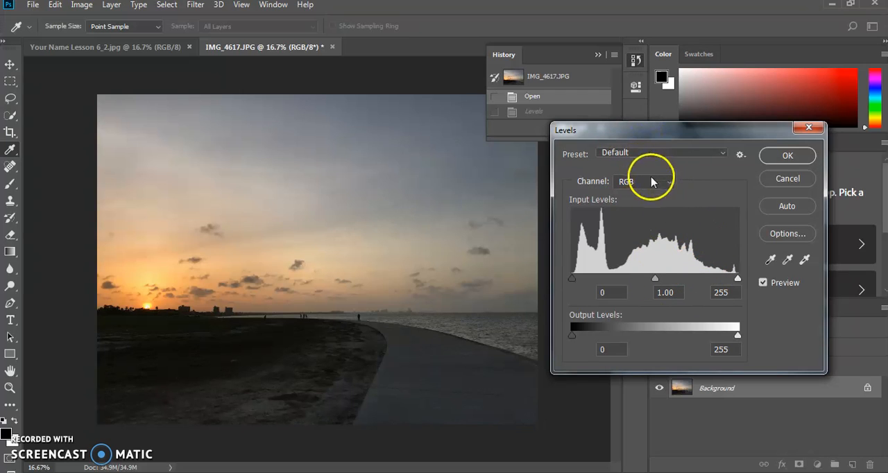
{"action": "left_click_drag", "start_coordinate": [654, 282], "coordinate": [645, 278]}
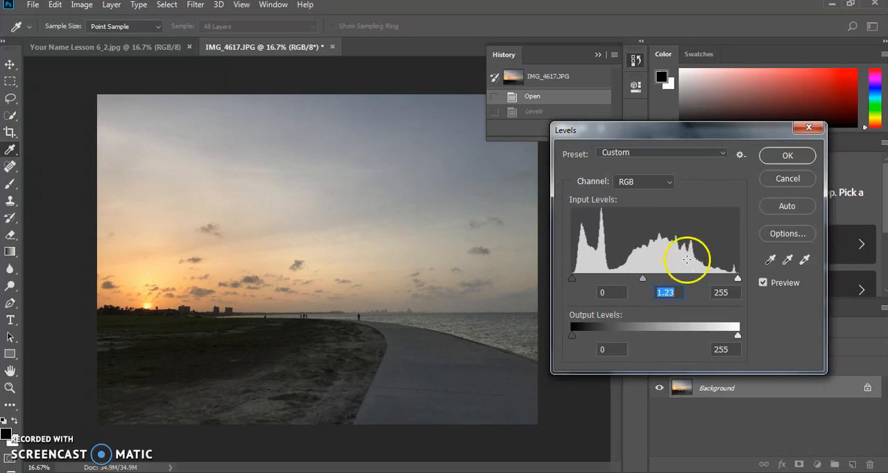
Set the Red channel's midtone to about 1.18, apply Levels, and compare it with the Open state, finishing on the Levels state
{"action": "left_click", "coordinate": [663, 182]}
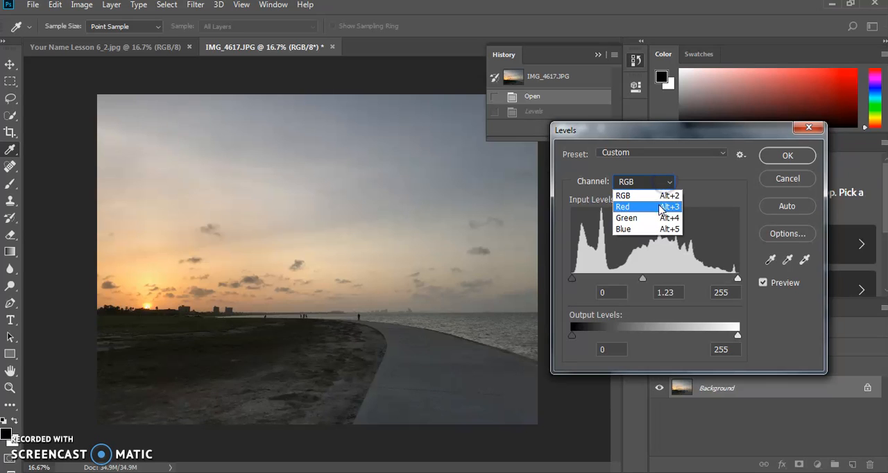
{"action": "left_click", "coordinate": [660, 207]}
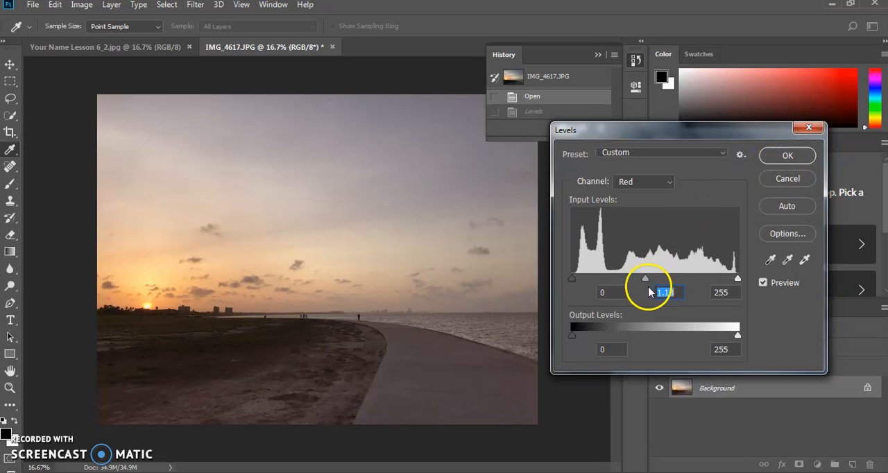
{"action": "left_click", "coordinate": [768, 155]}
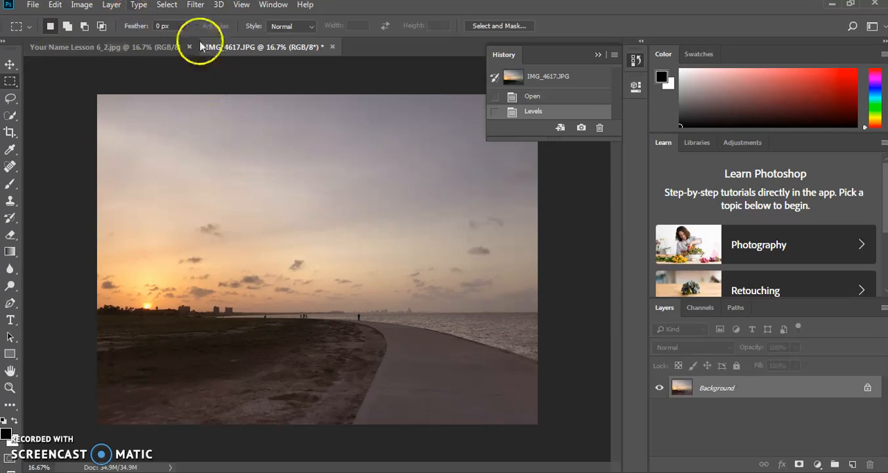
{"action": "left_click", "coordinate": [555, 99]}
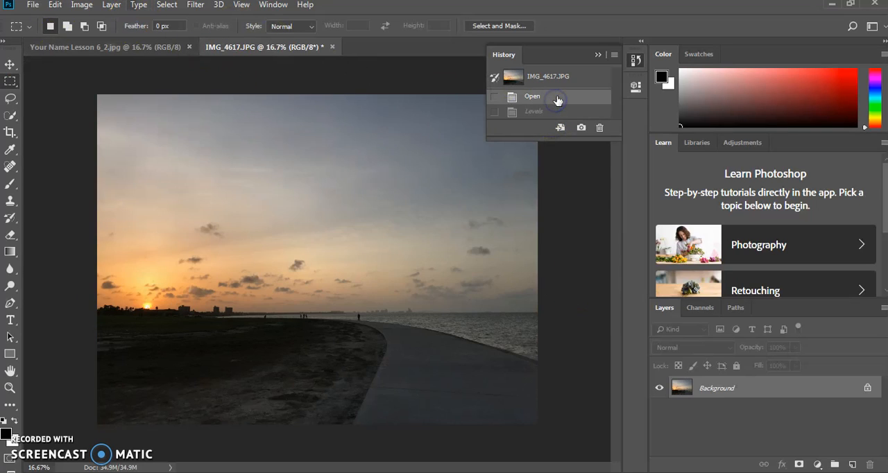
{"action": "left_click", "coordinate": [550, 113]}
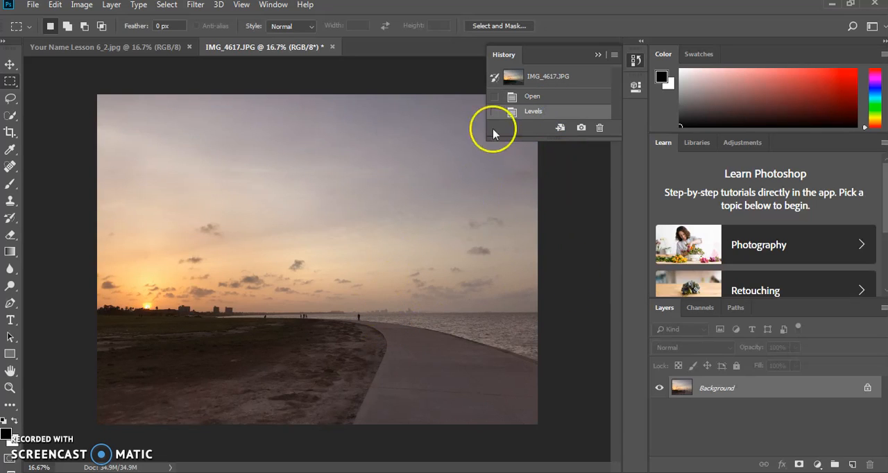
Save the photo as a JPEG named "Your Name Lesson 6_3" in Art Animation Practice Files, with Maximum quality (10) and Baseline ("Standard") format
{"action": "left_click", "coordinate": [31, 6]}
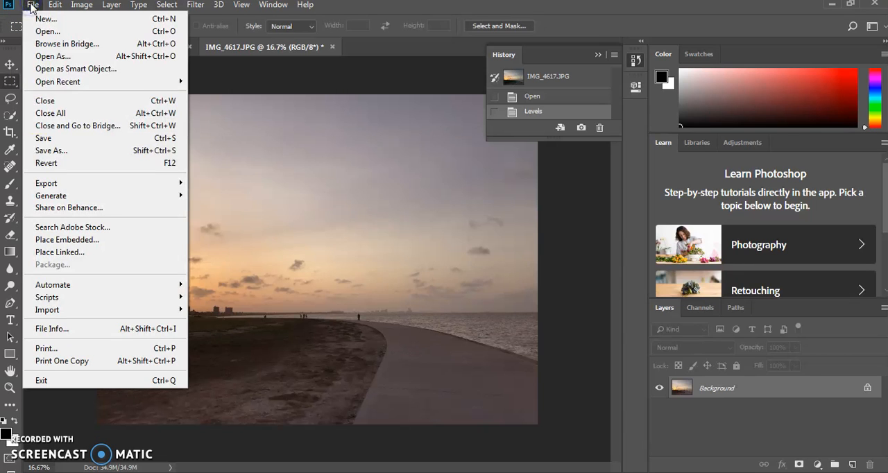
{"action": "left_click", "coordinate": [76, 151]}
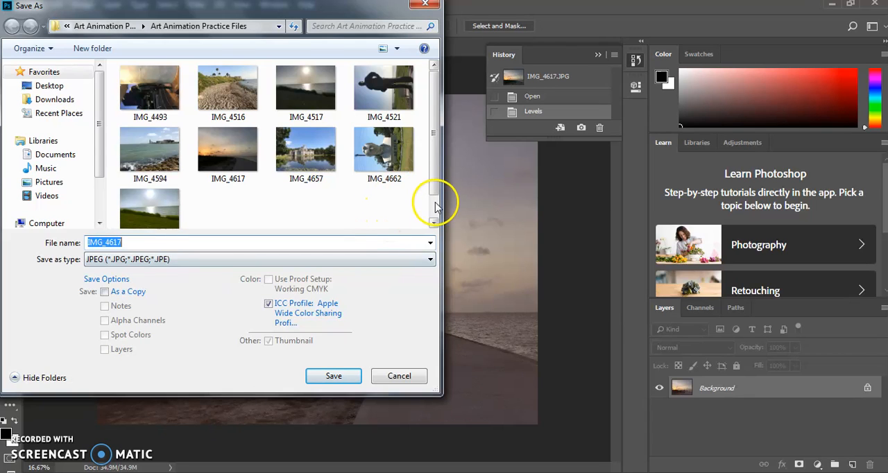
{"action": "scroll", "coordinate": [437, 194], "scroll_direction": "down", "scroll_amount": 1}
{"action": "left_click", "coordinate": [163, 187]}
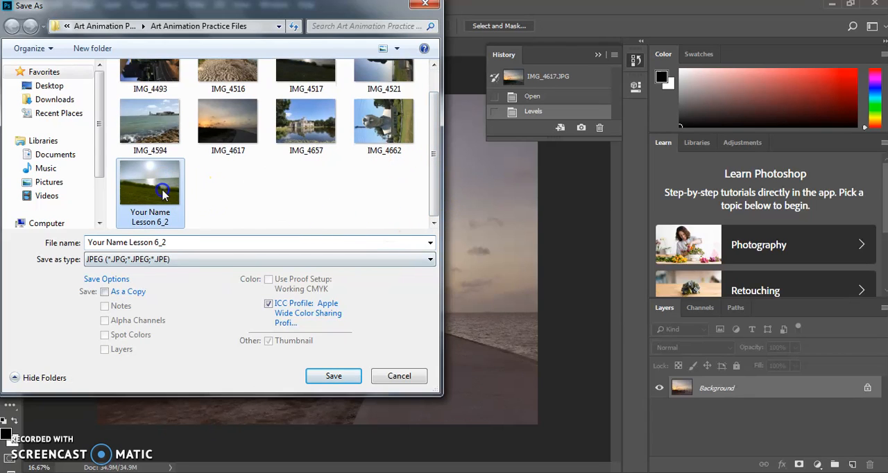
{"action": "left_click", "coordinate": [178, 242]}
{"action": "double_click", "coordinate": [179, 242]}
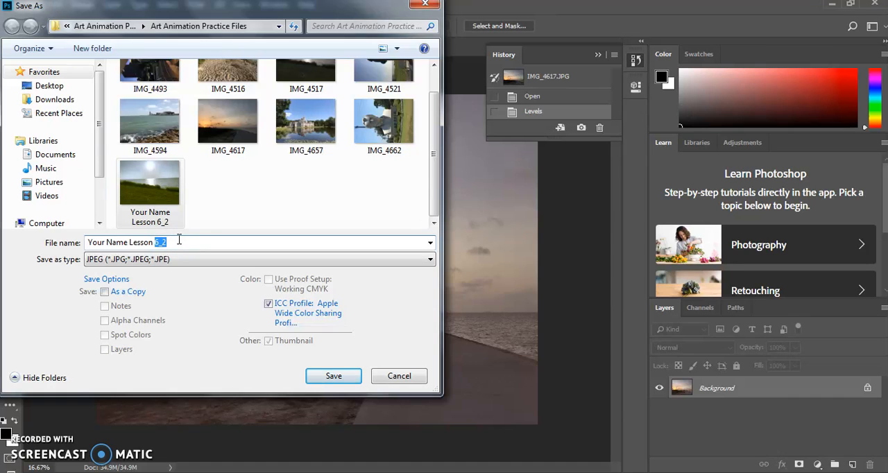
{"action": "key", "text": "BackSpace"}
{"action": "type", "text": "3"}
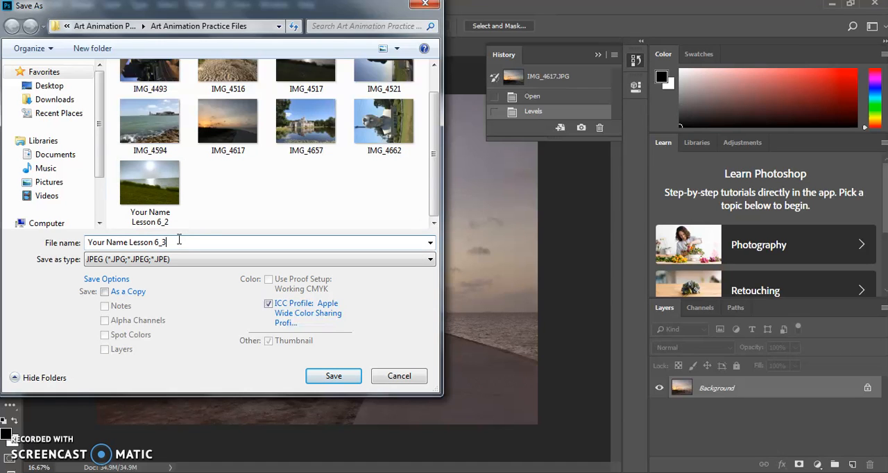
{"action": "left_click", "coordinate": [347, 374]}
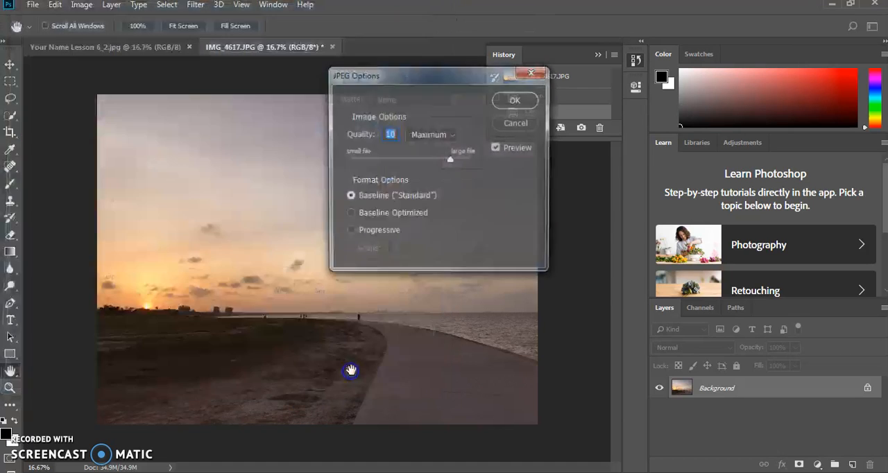
{"action": "left_click", "coordinate": [528, 99]}
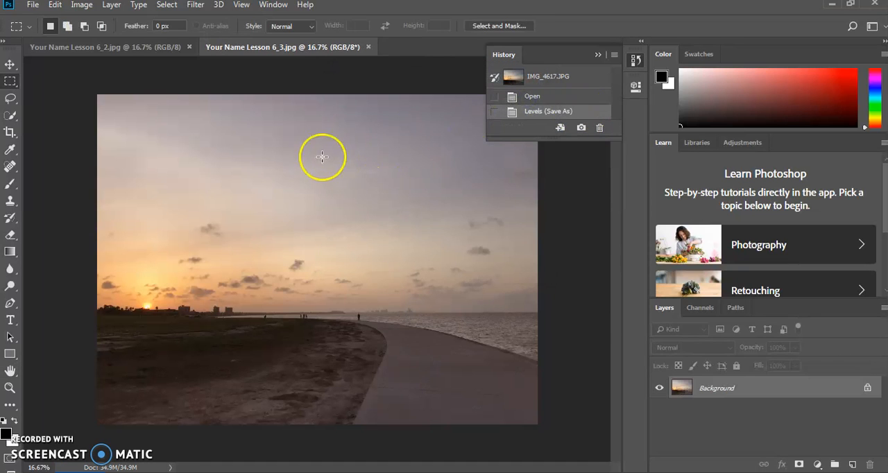
Open the photo IMG_4657 from the Art Animation Practice Files folder
{"action": "left_click", "coordinate": [31, 5]}
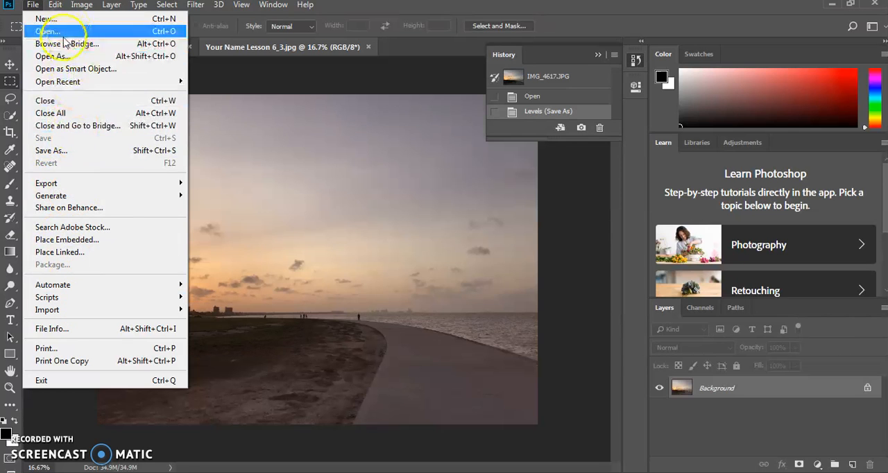
{"action": "left_click", "coordinate": [44, 31]}
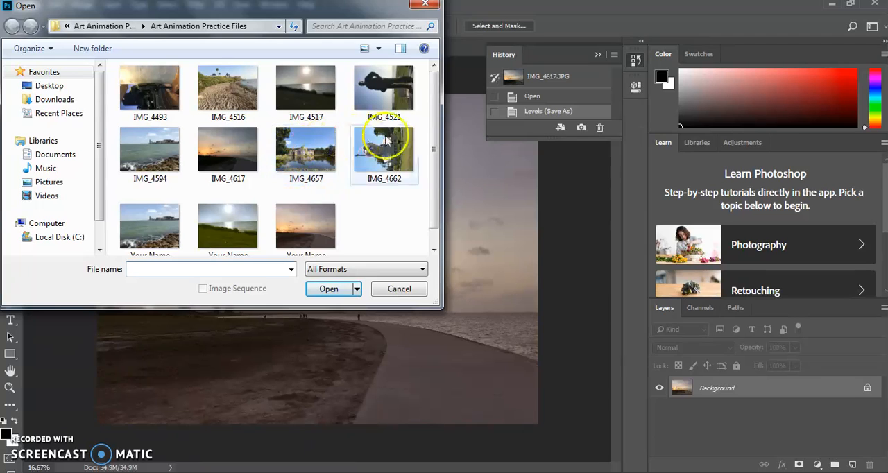
{"action": "left_click", "coordinate": [299, 148]}
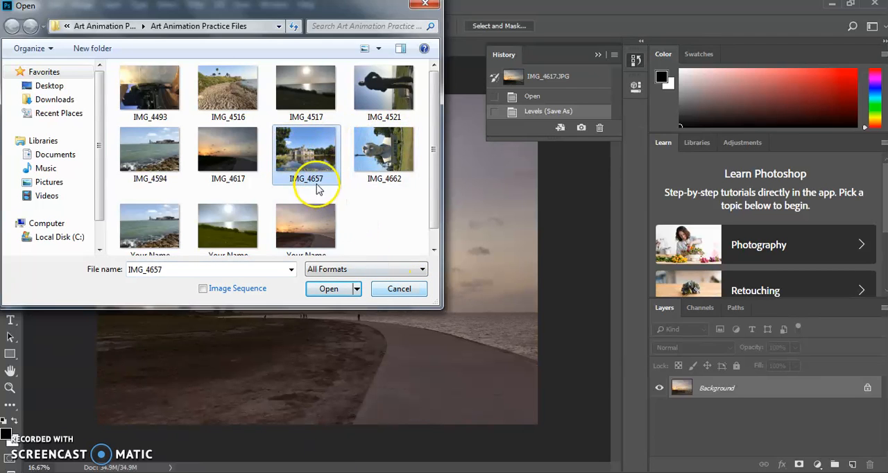
{"action": "left_click", "coordinate": [333, 288]}
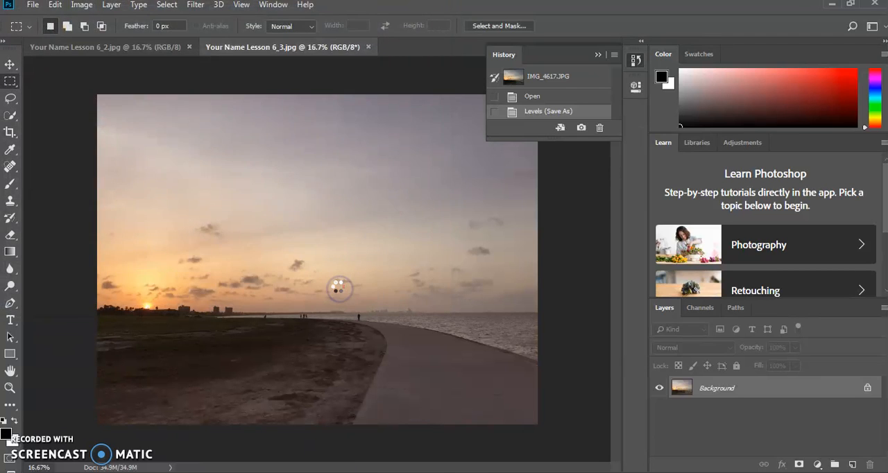